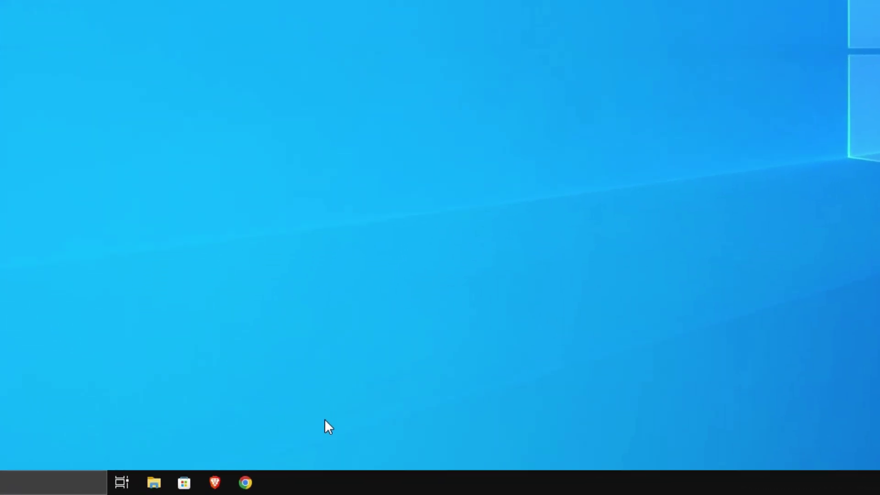
# Search the web for "prism live studio" in Chrome and open the official PRISM Live Studio website
pyautogui.click(212, 488)
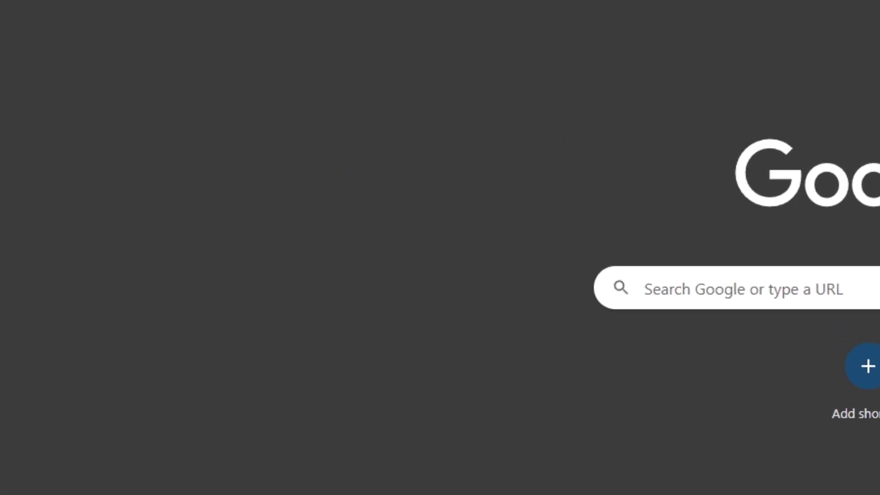
pyautogui.write('prism ')
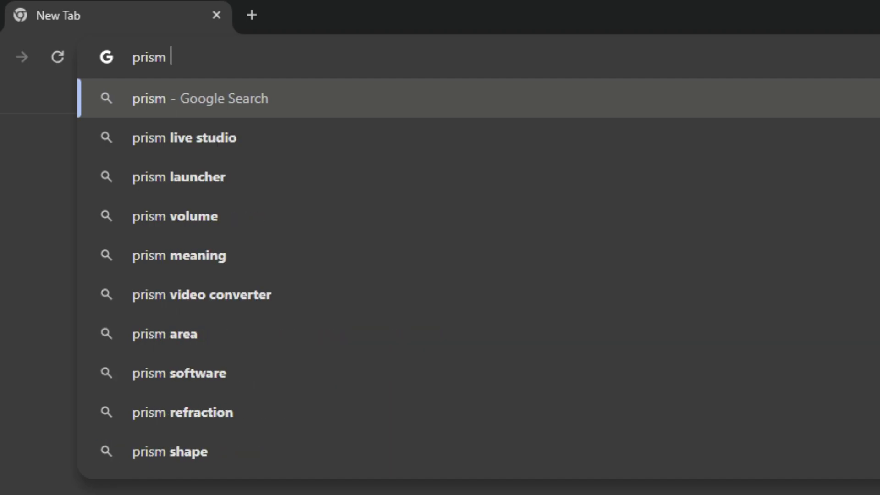
pyautogui.write('live studio')
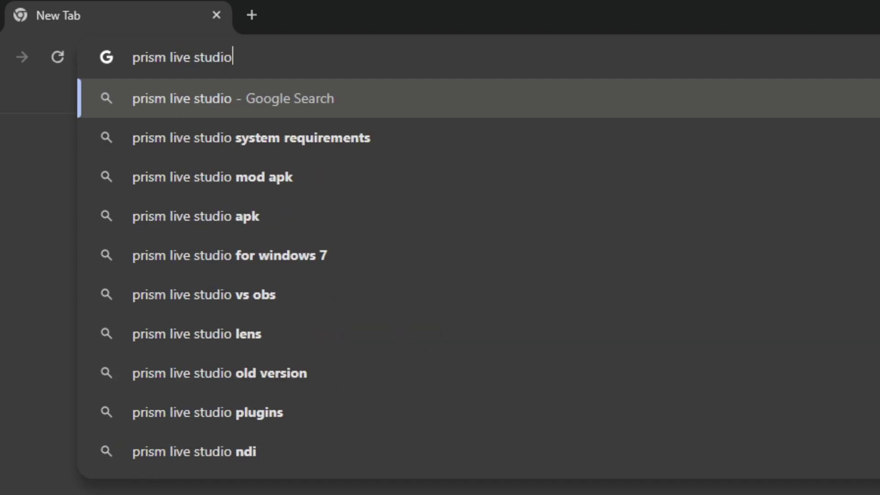
pyautogui.press('Return')
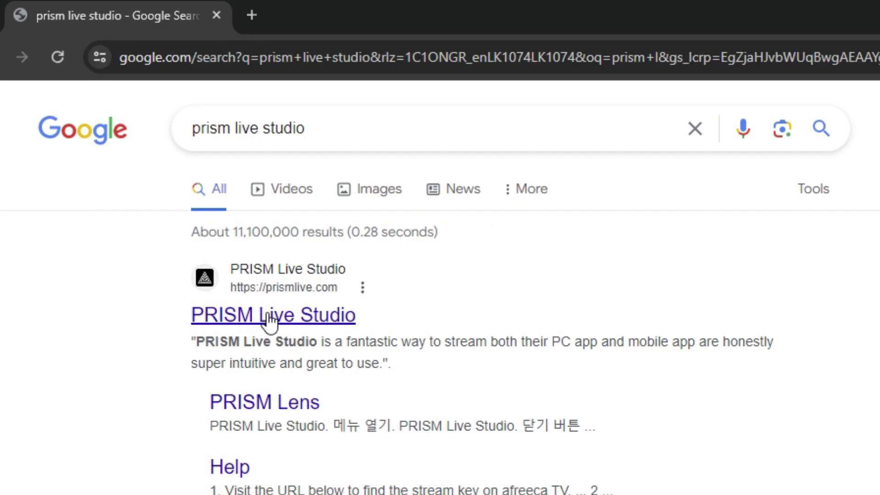
pyautogui.click(315, 319)
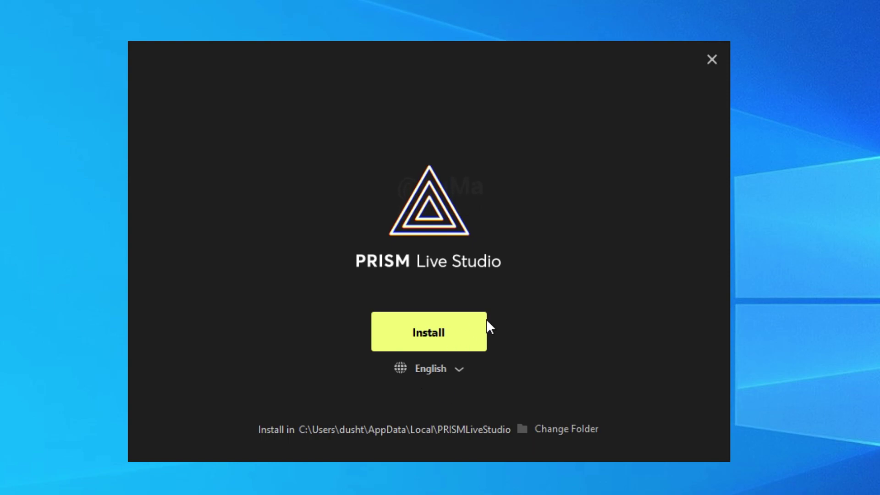
# Install PRISM Live Studio in the default folder and start the program
pyautogui.click(452, 329)
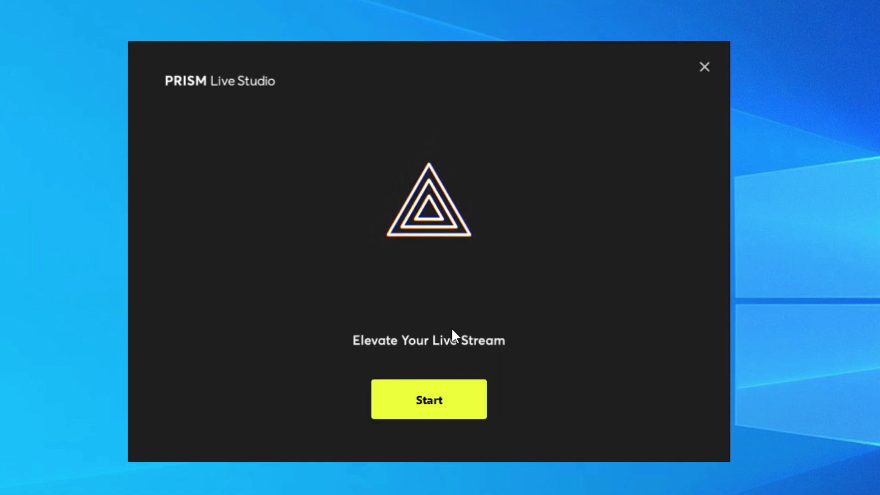
pyautogui.click(447, 416)
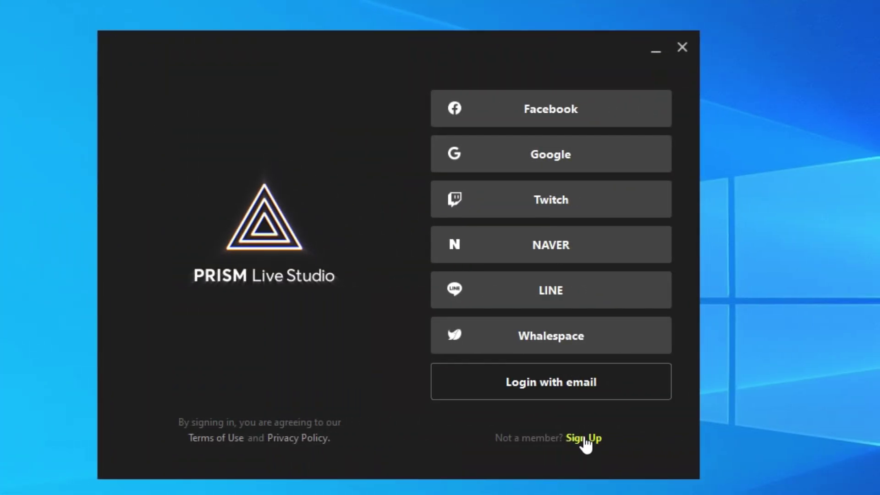
# Sign up with email, filling in the account e-mail, password and remaining sign-up field, and create the new account
pyautogui.click(583, 437)
pyautogui.click(360, 126)
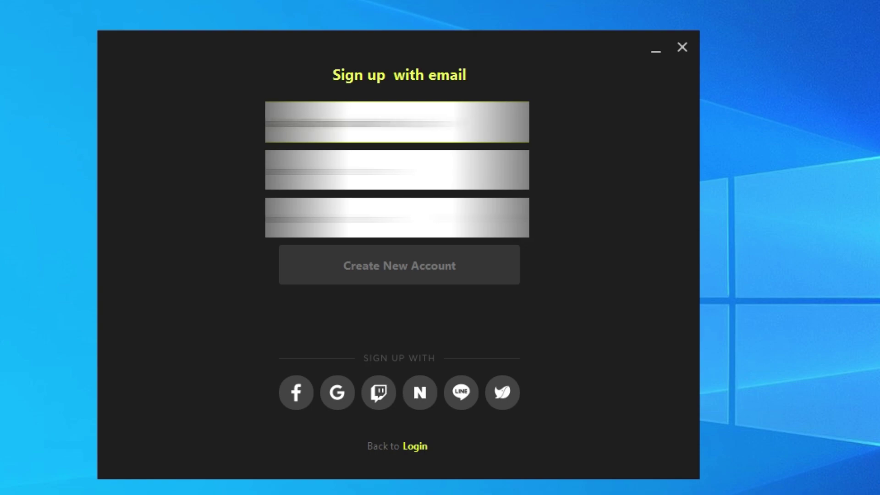
pyautogui.click(397, 169)
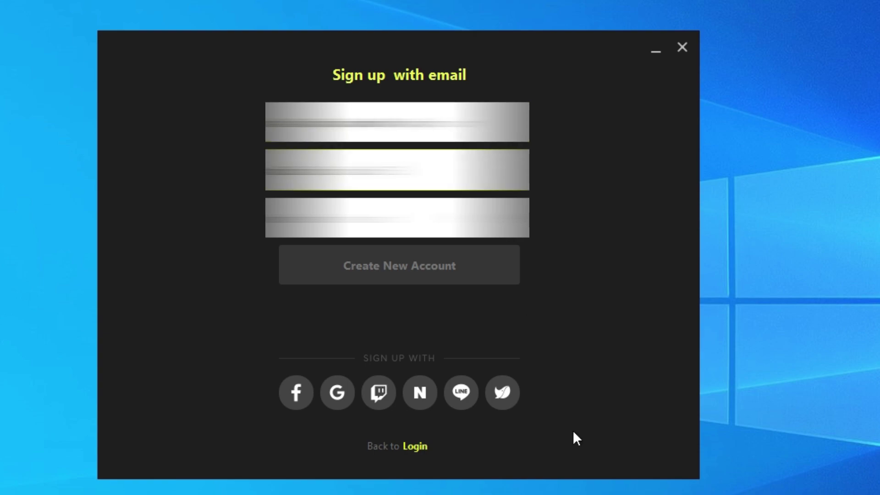
pyautogui.click(397, 218)
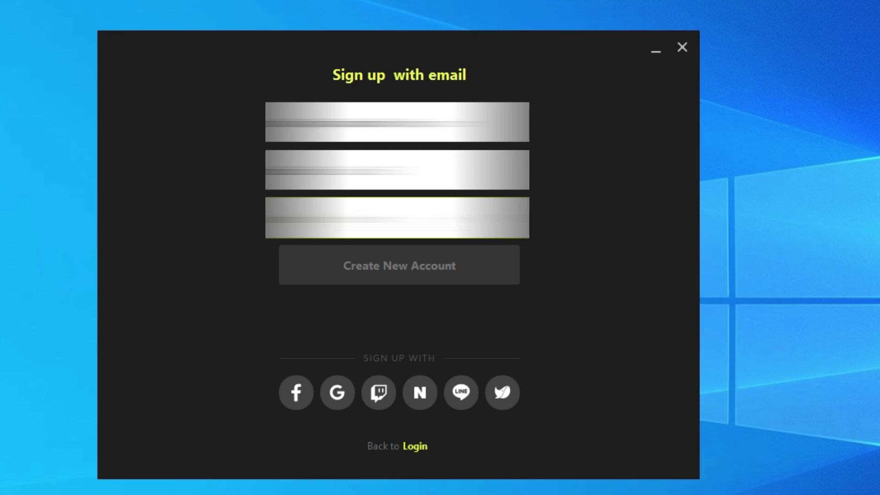
pyautogui.hotkey('ctrl', 'v')
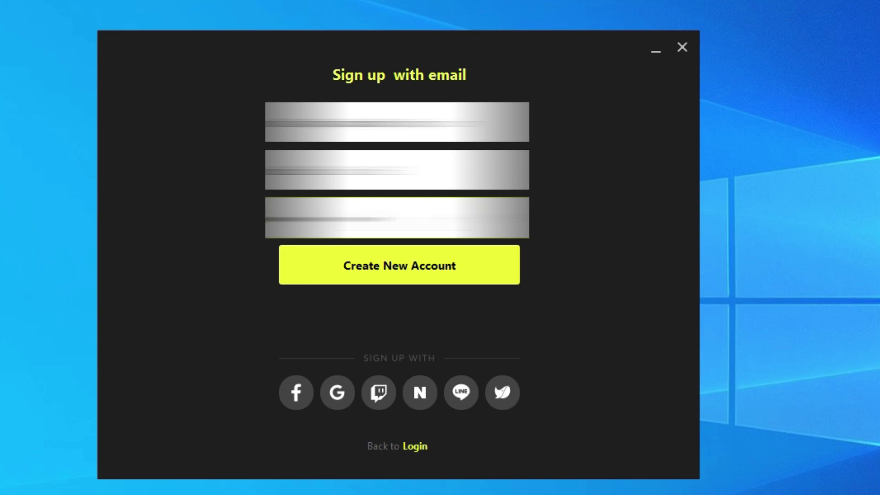
pyautogui.click(383, 256)
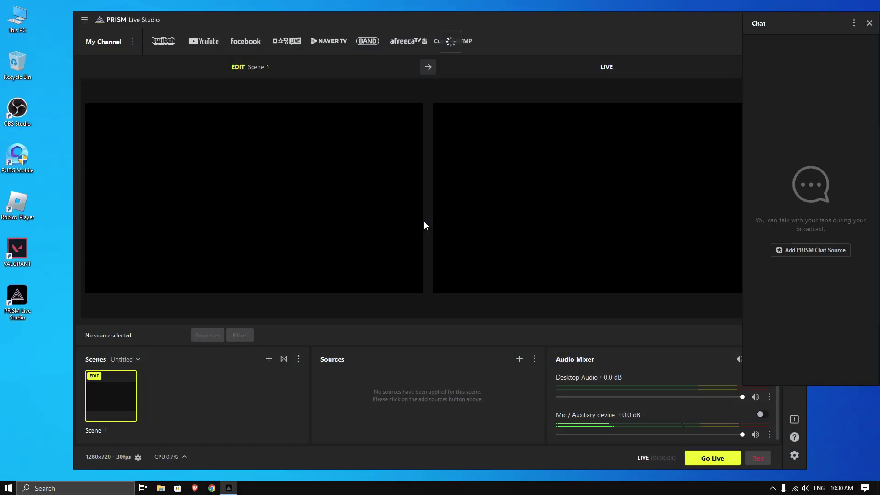
# Close the Chat window and add a new visible Color Source with the default name to Scene 1
pyautogui.click(870, 23)
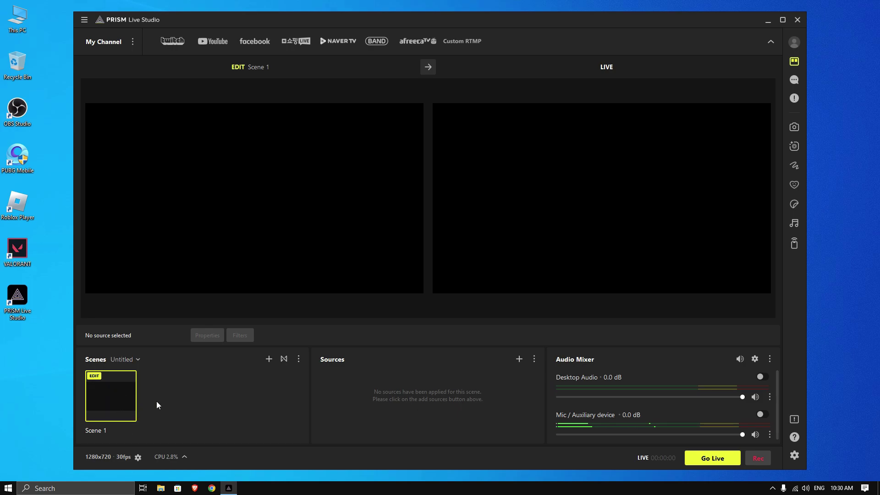
pyautogui.moveTo(103, 421)
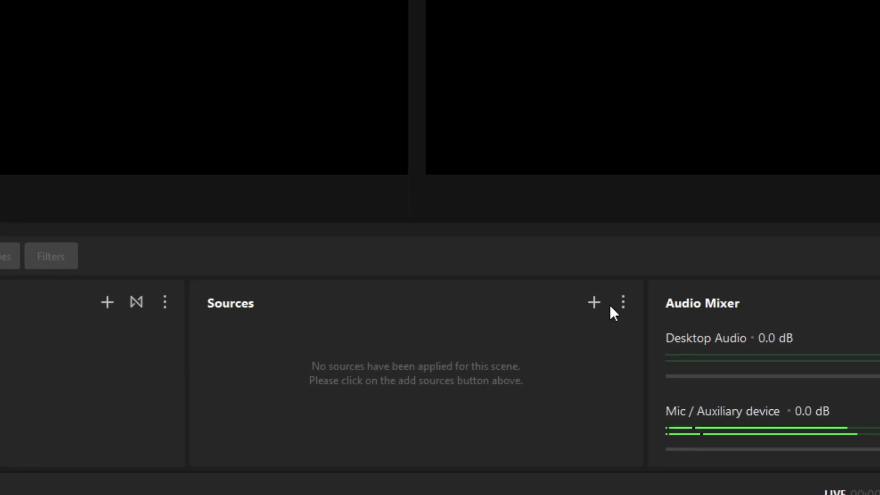
pyautogui.click(594, 303)
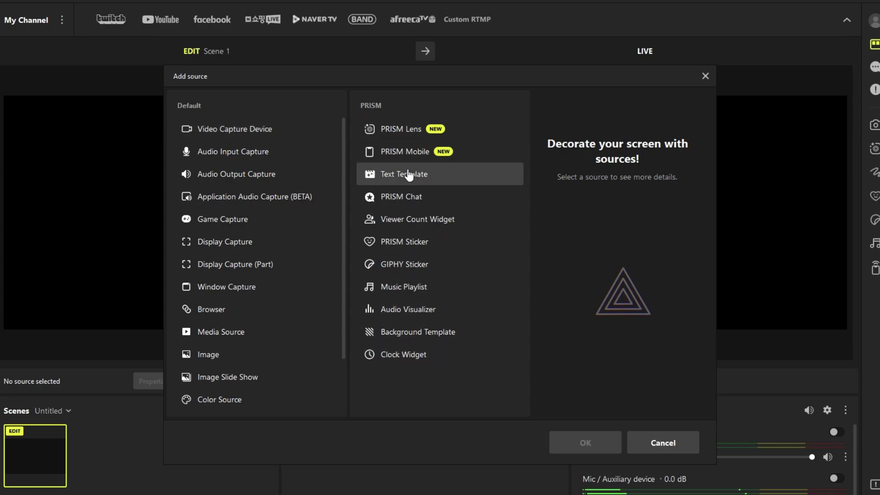
pyautogui.click(233, 398)
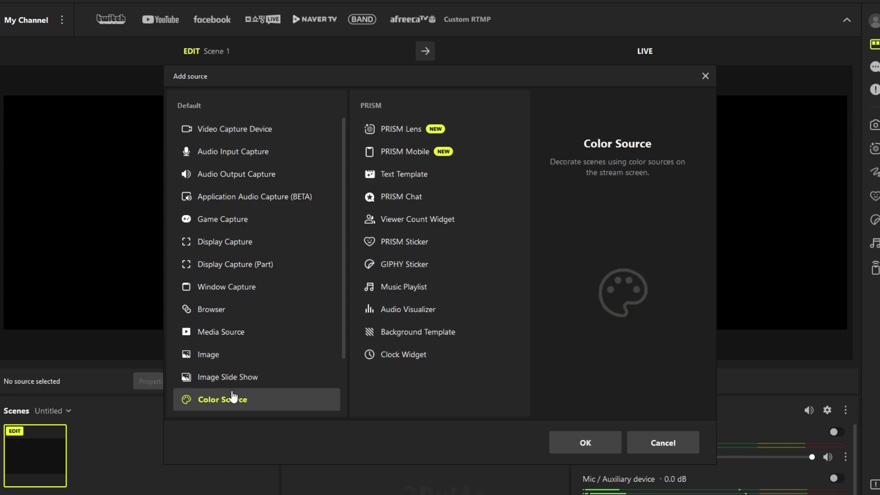
pyautogui.click(591, 446)
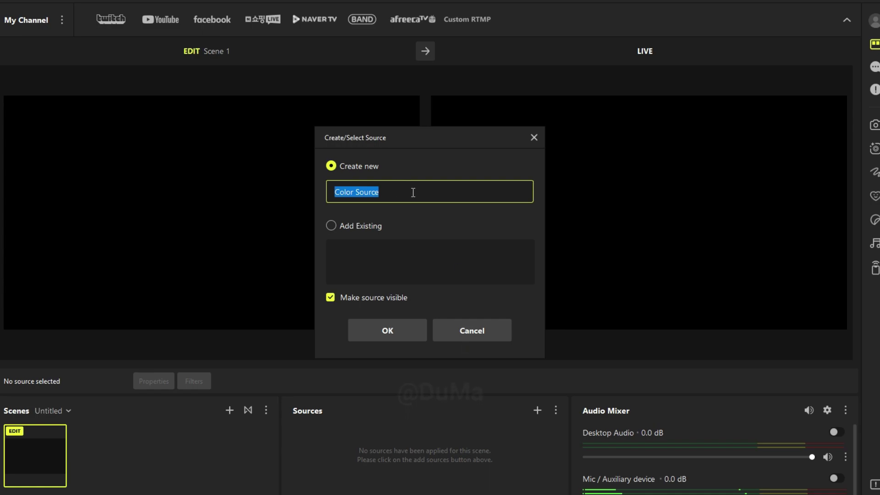
pyautogui.click(377, 332)
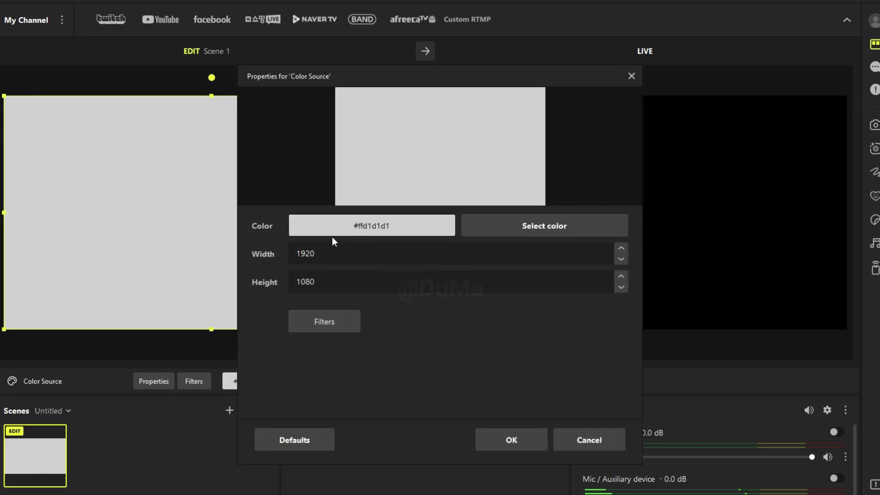
# Set the Color Source's color to dark blue #00007f and accept its properties
pyautogui.click(483, 230)
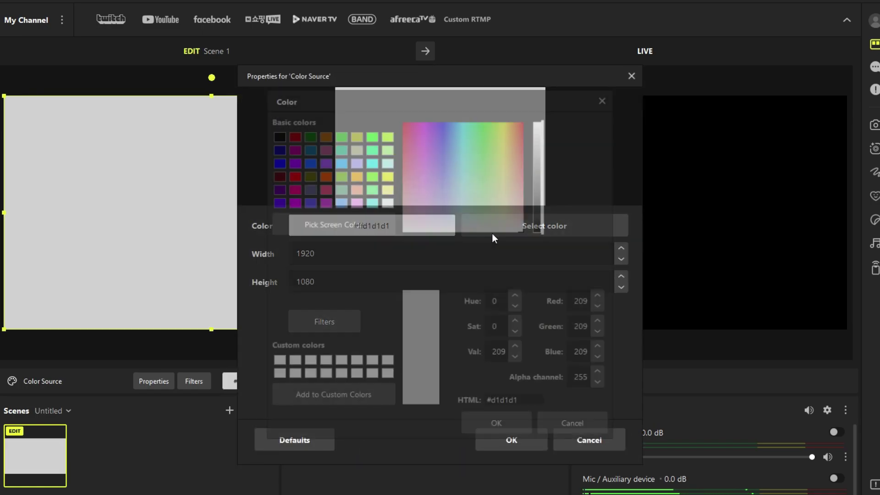
pyautogui.click(276, 148)
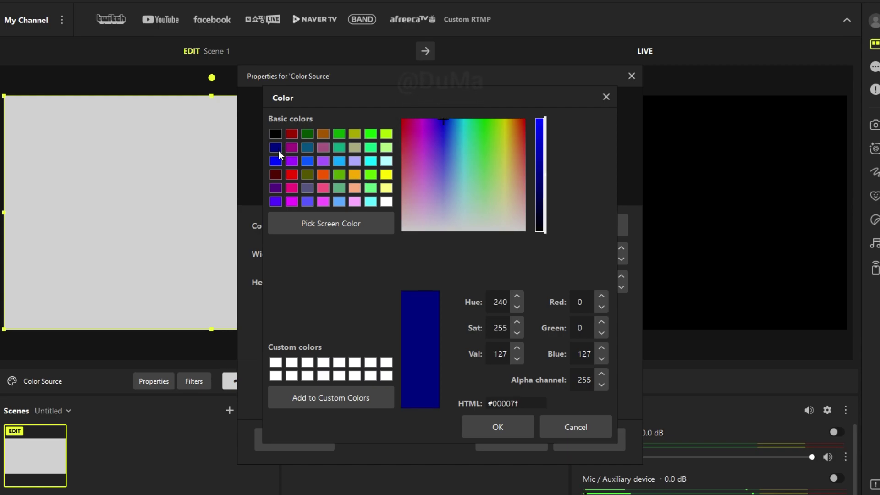
pyautogui.click(498, 426)
pyautogui.click(510, 439)
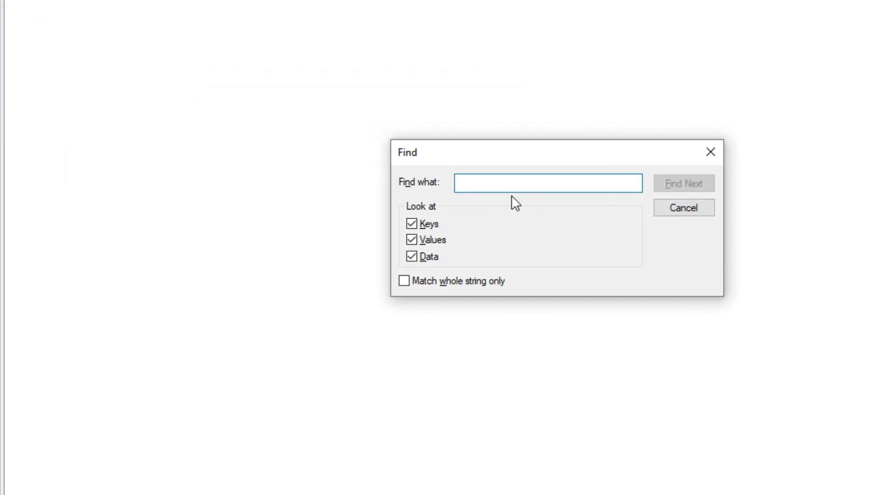
# Find "prism" in Registry Editor and set the FriendlyName value of PRISM Live Studio to "HD Webcam C150"
pyautogui.write('prism')
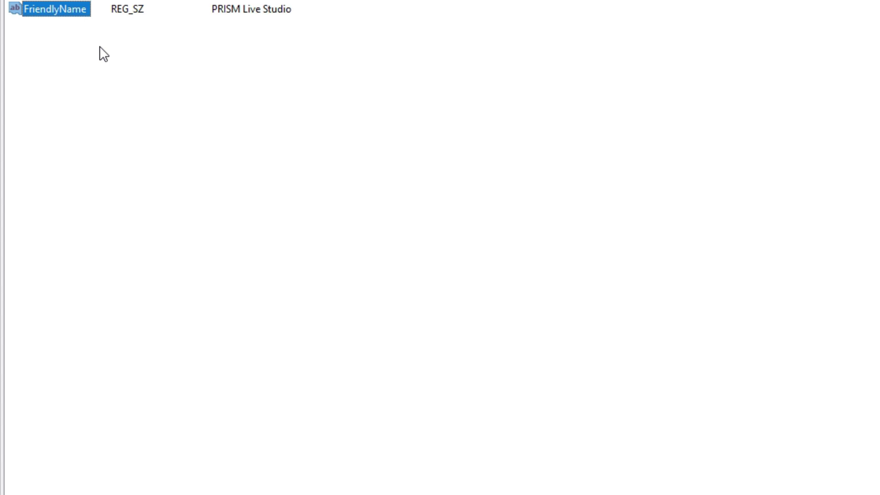
pyautogui.doubleClick(71, 8)
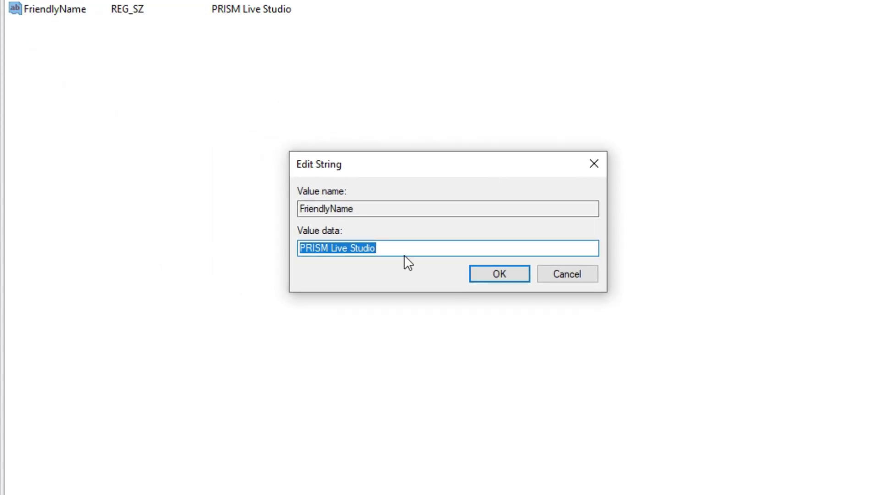
pyautogui.press('BackSpace')
pyautogui.write('HD W')
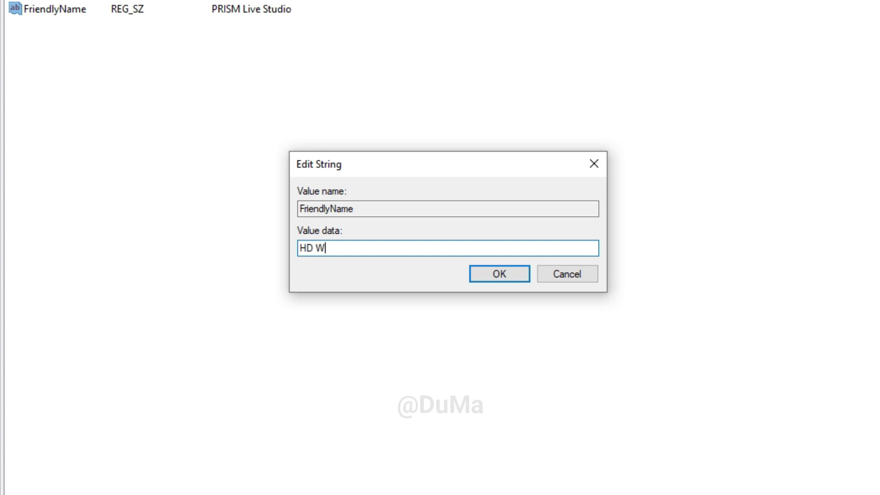
pyautogui.write('ebcam C')
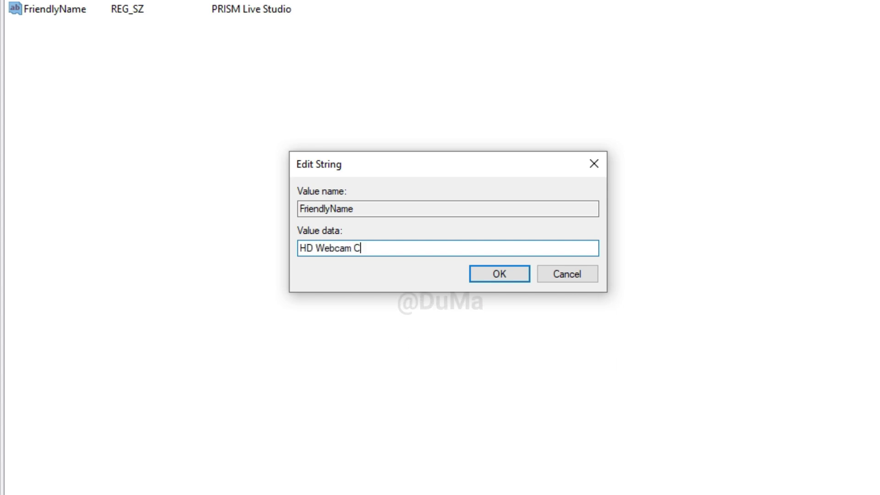
pyautogui.write('150')
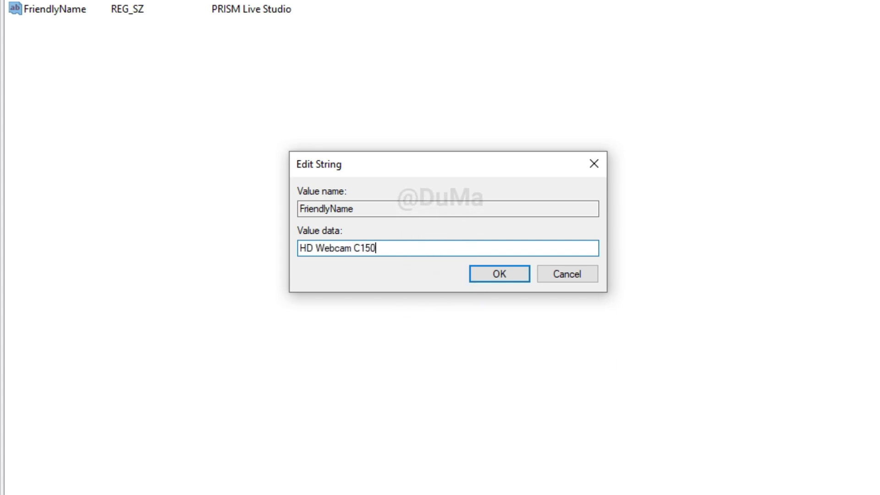
pyautogui.click(496, 274)
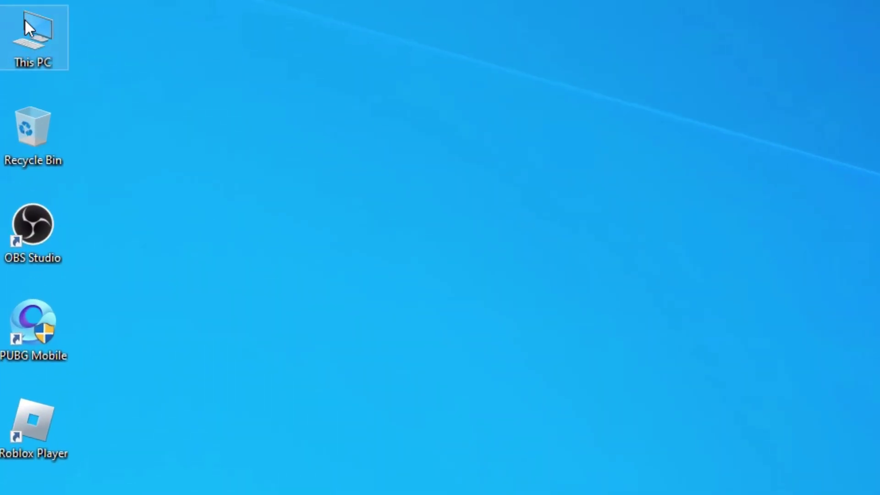
# Open Device Manager in the Computer Management console and disable the Streaming Webcam under Cameras
pyautogui.rightClick(23, 18)
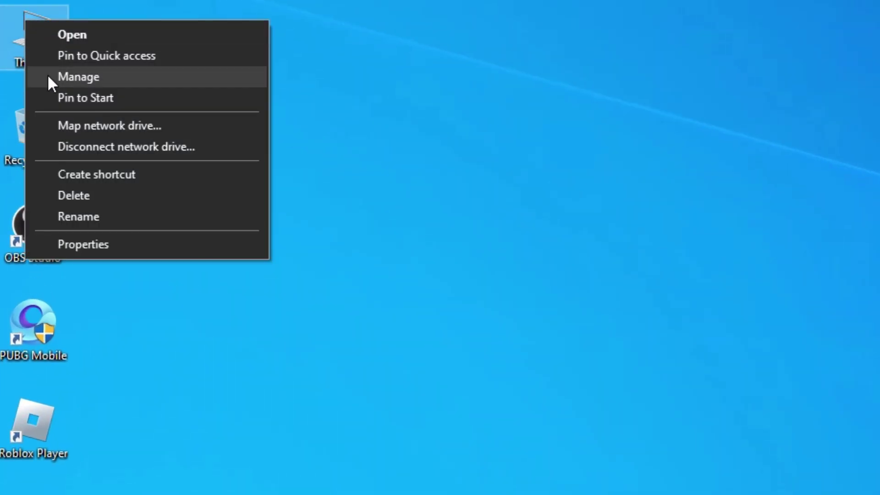
pyautogui.click(72, 76)
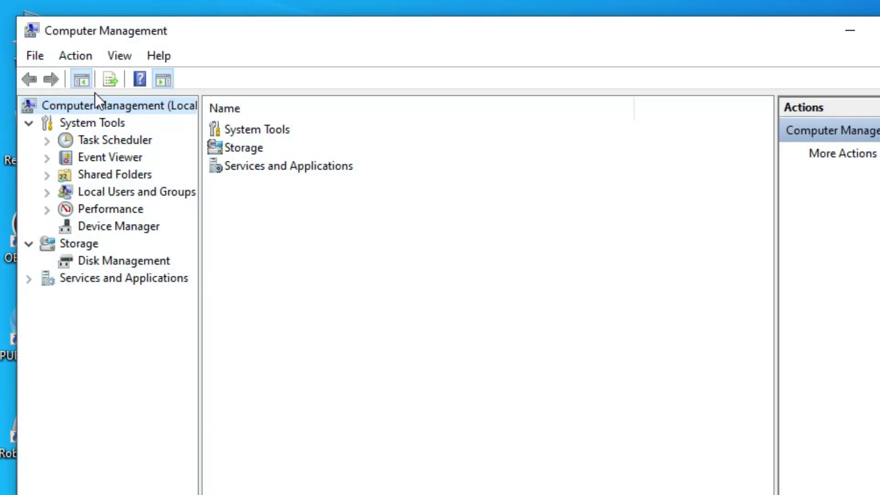
pyautogui.click(114, 230)
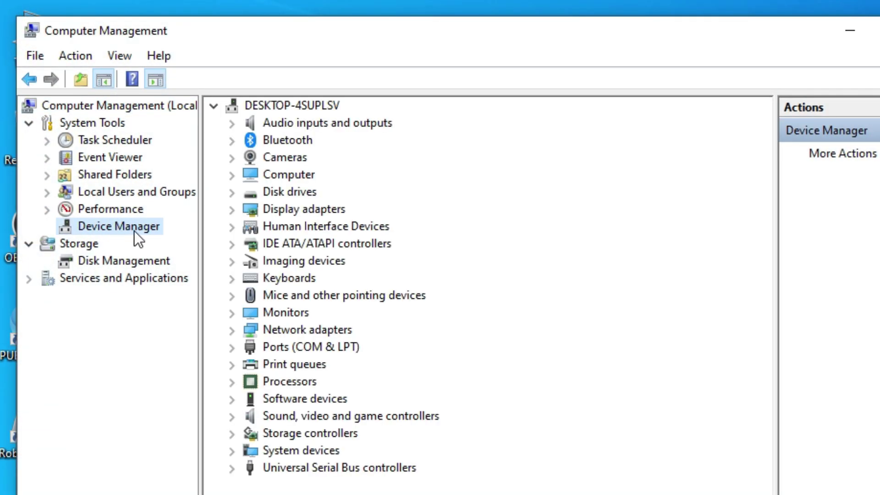
pyautogui.click(232, 156)
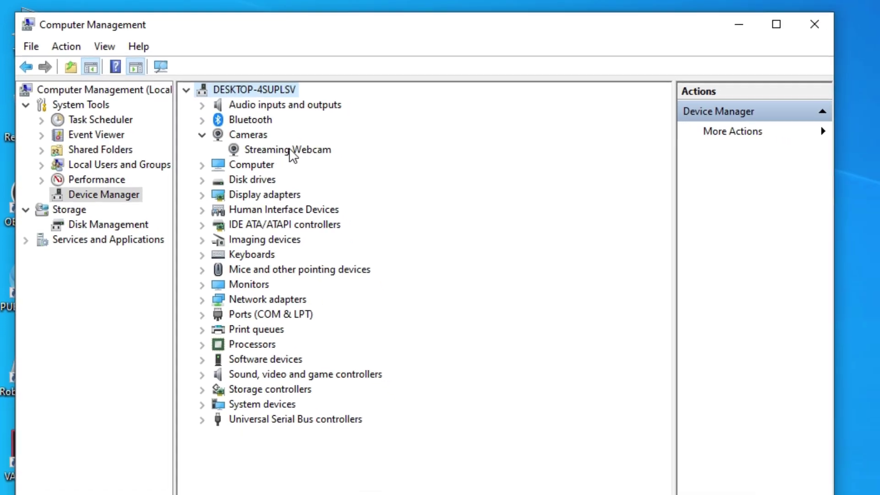
pyautogui.rightClick(242, 123)
pyautogui.click(279, 147)
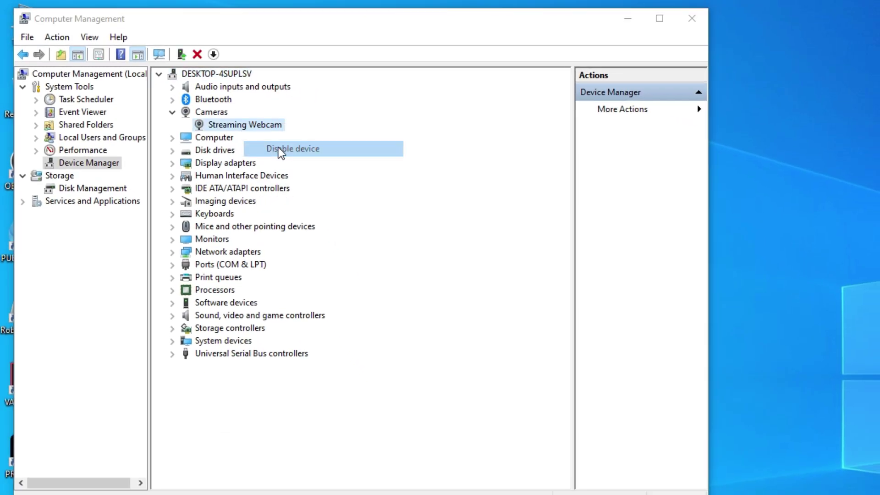
pyautogui.click(708, 389)
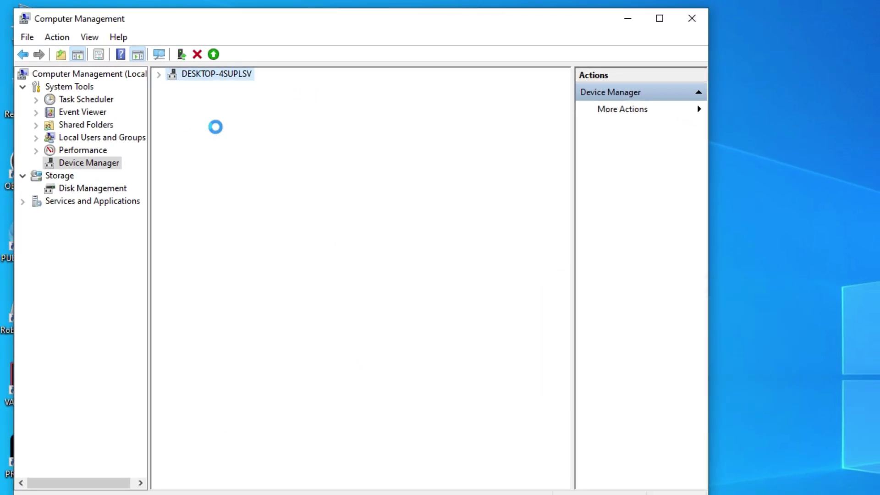
# Disable the Animaze Virtual Camera under Imaging devices and minimize the Computer Management and PRISM launcher windows
pyautogui.click(173, 202)
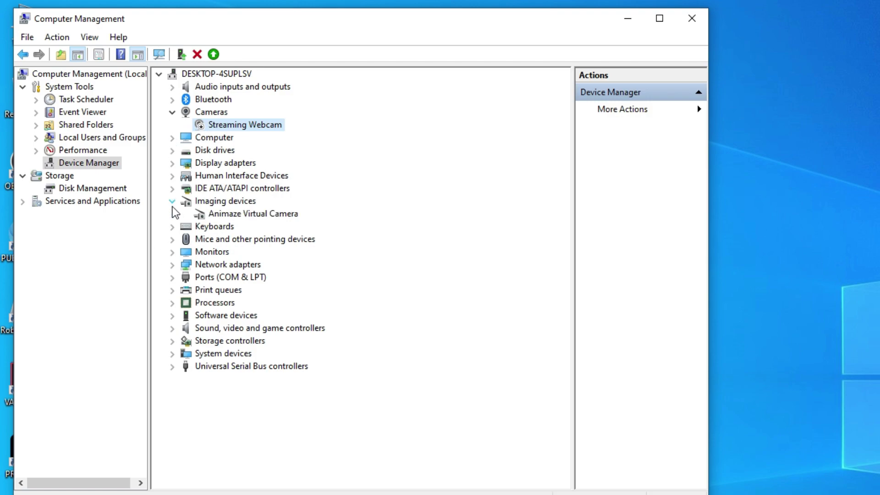
pyautogui.rightClick(237, 214)
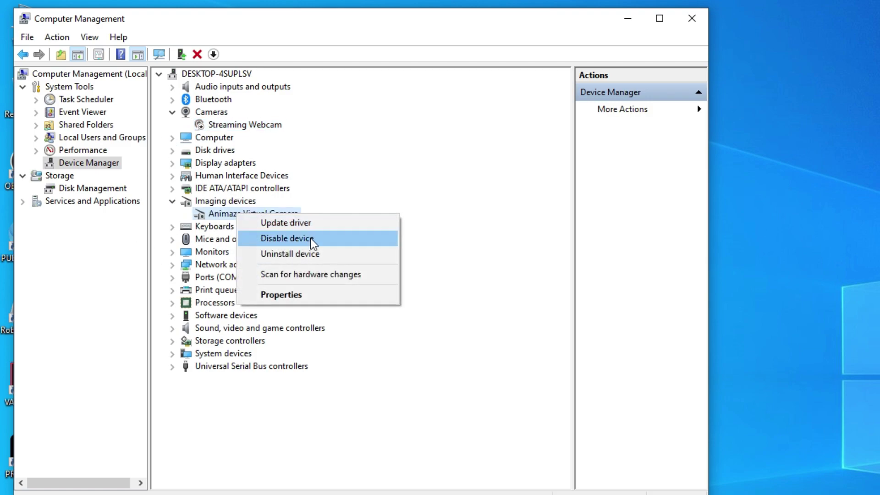
pyautogui.click(311, 242)
pyautogui.click(708, 389)
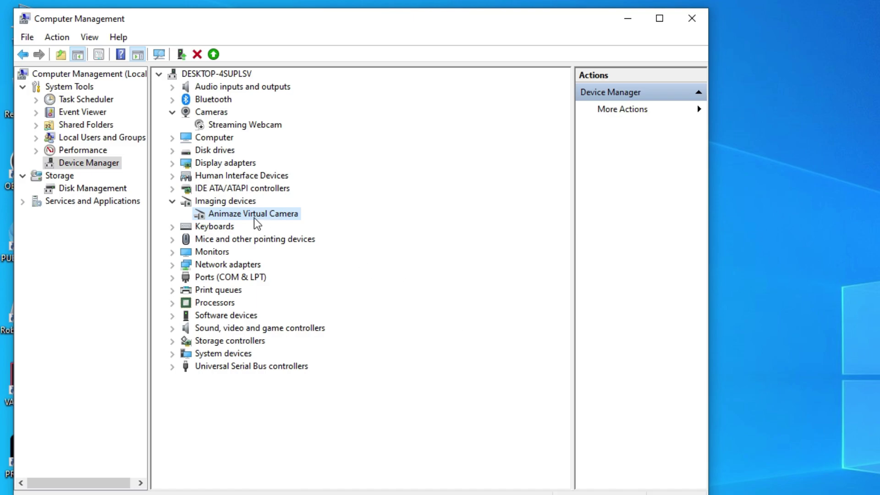
pyautogui.click(627, 19)
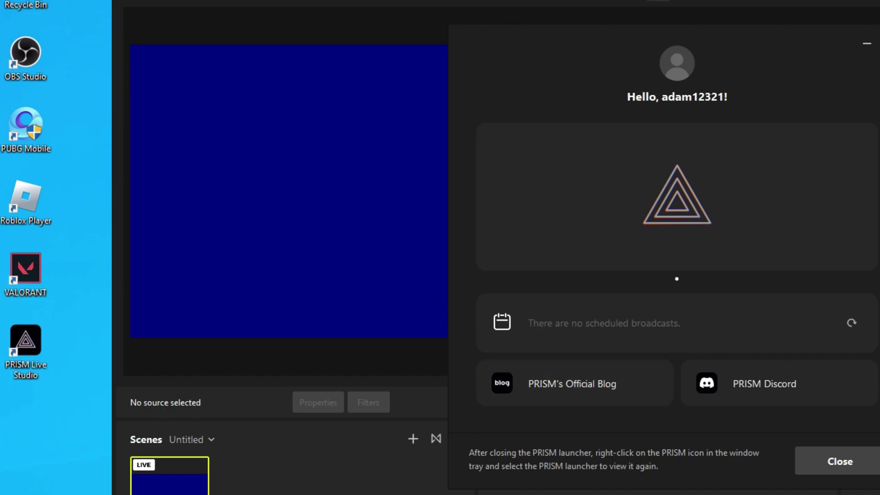
pyautogui.click(867, 44)
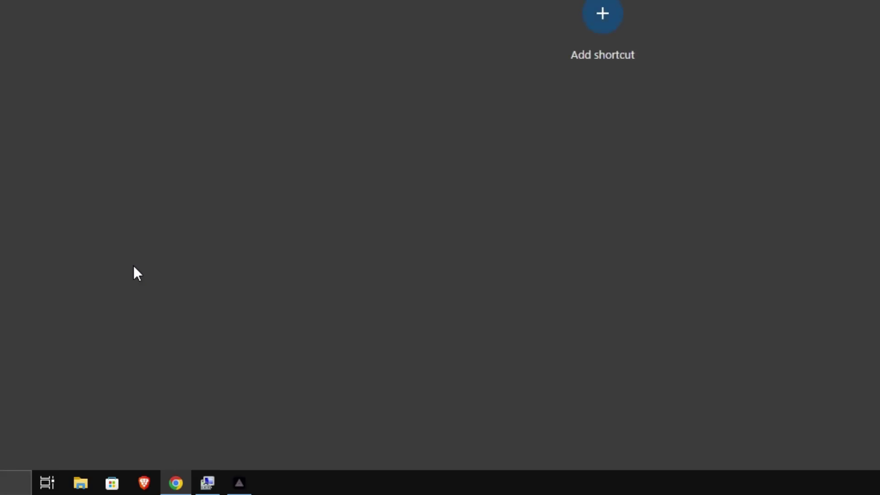
# Open ome.tv in Chrome and choose HD Webcam C150 as the video chat's camera
pyautogui.write('ome.tv')
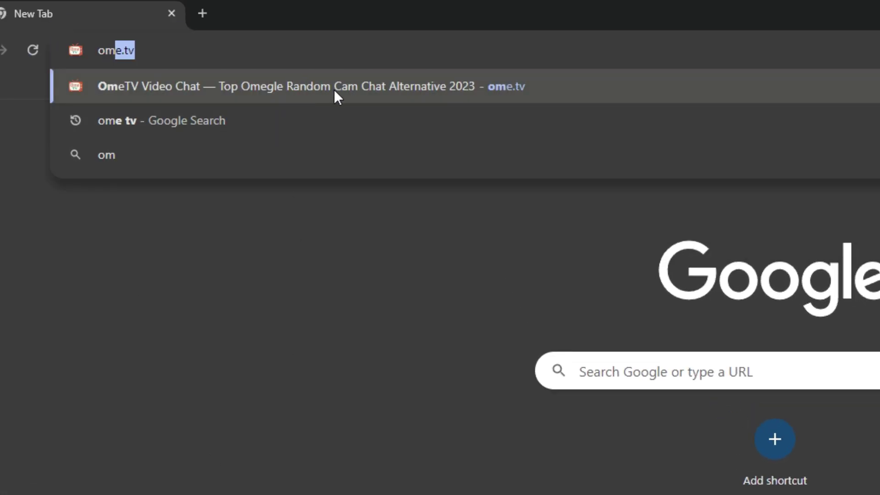
pyautogui.click(334, 89)
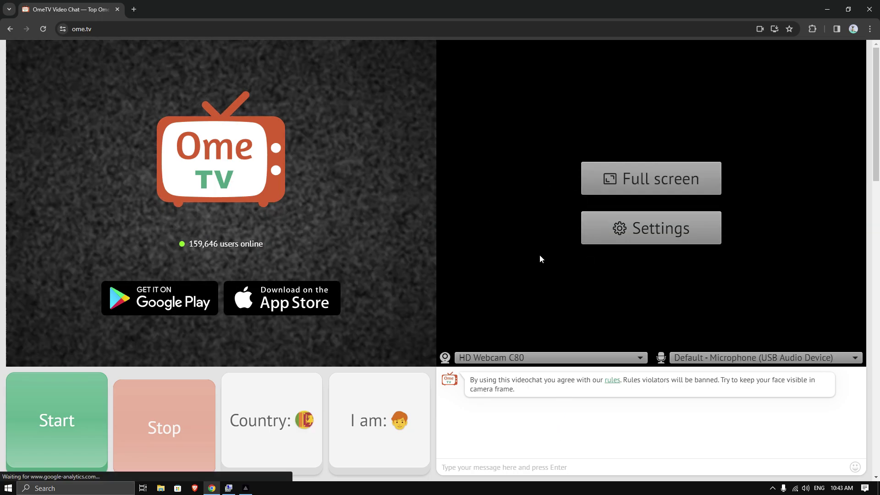
pyautogui.click(580, 358)
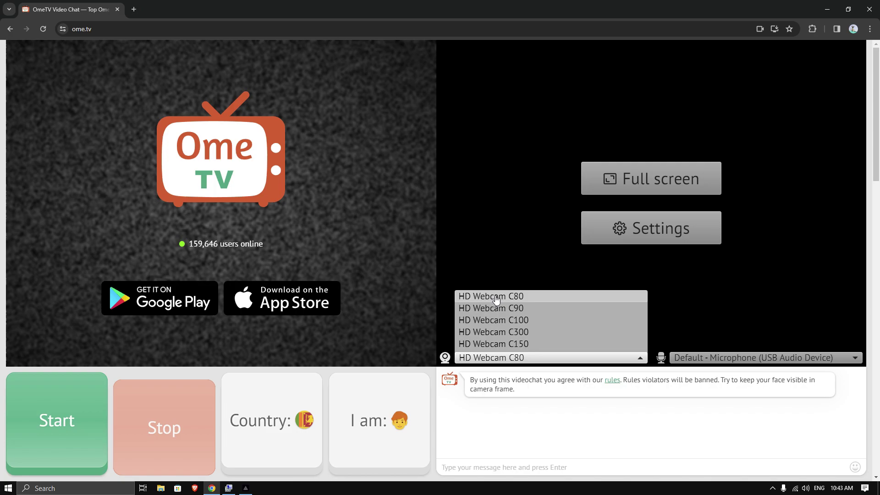
pyautogui.click(521, 344)
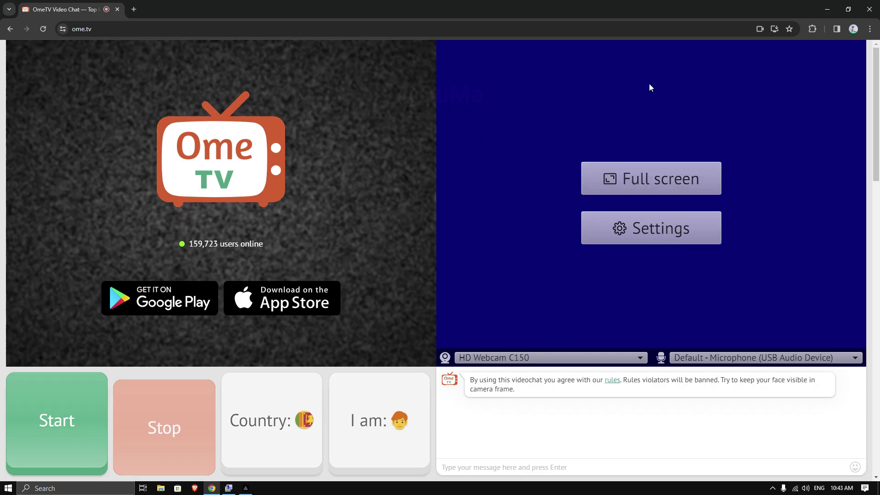
# Return to Device Manager, re-enable the Streaming Webcam and the Animaze Virtual Camera, and close Computer Management
pyautogui.click(826, 10)
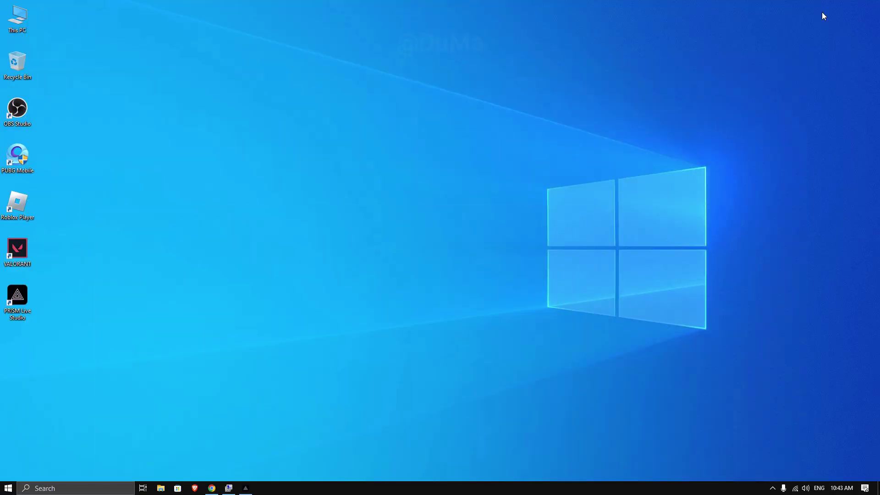
pyautogui.click(229, 488)
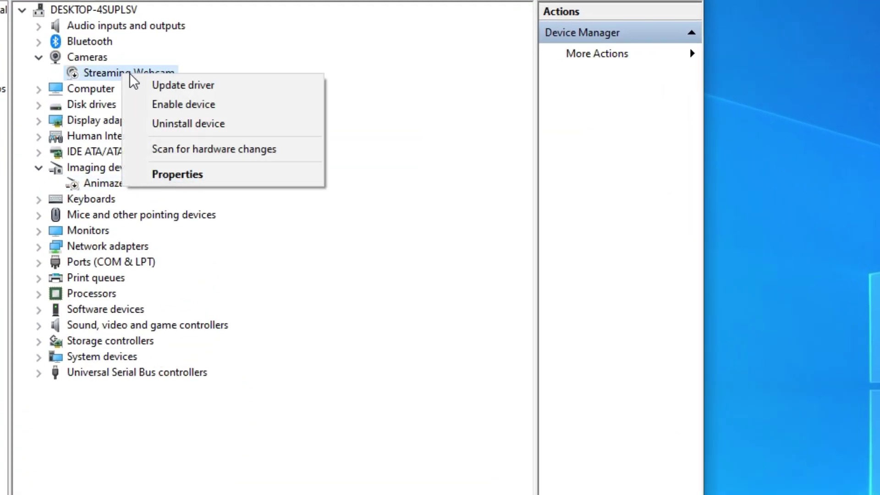
pyautogui.click(177, 105)
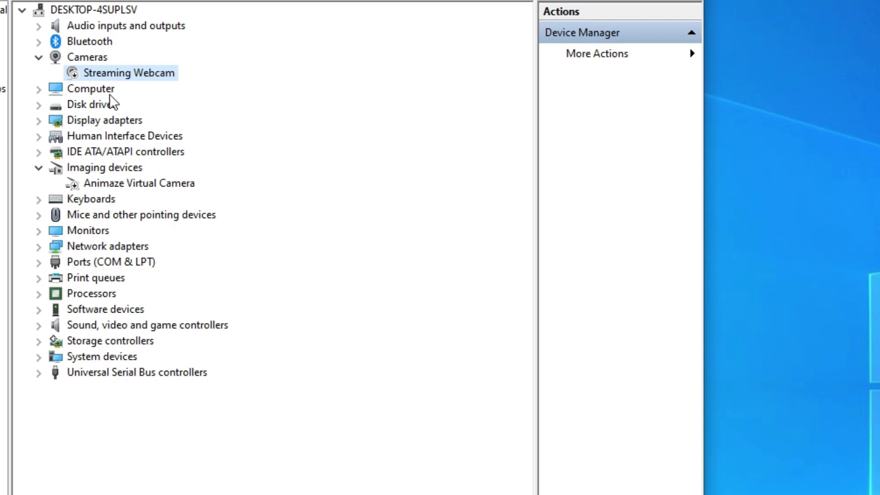
pyautogui.rightClick(105, 188)
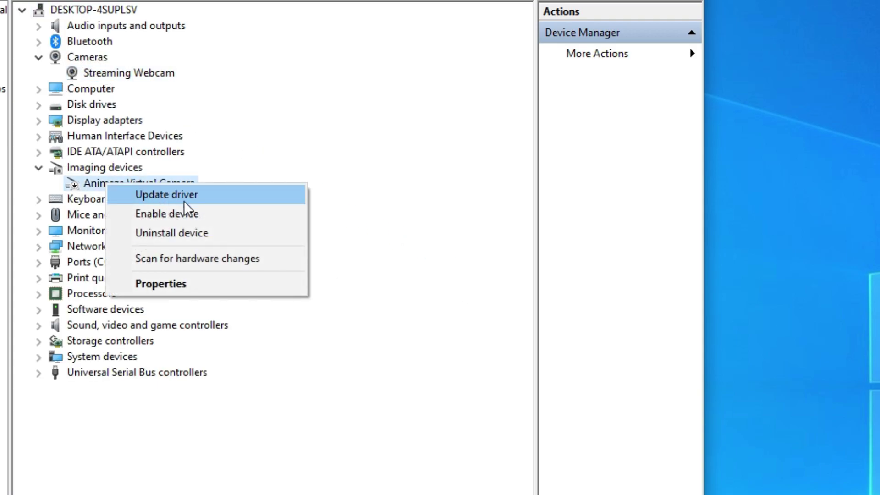
pyautogui.click(190, 215)
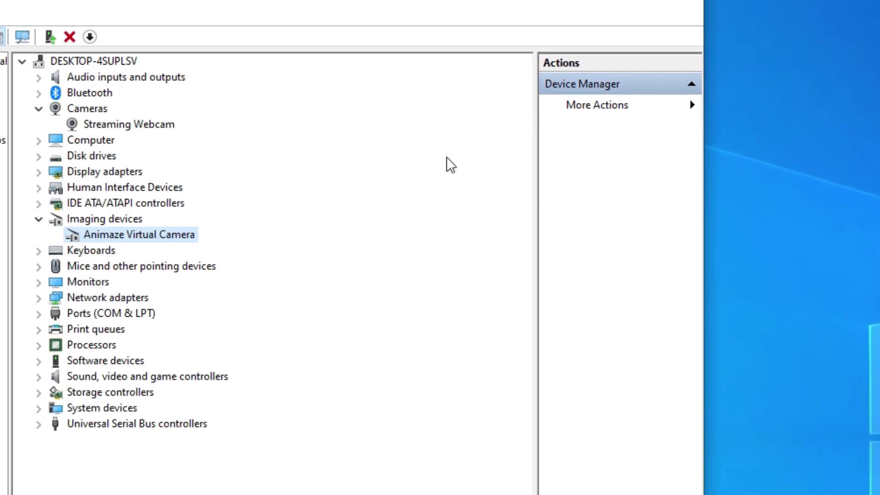
pyautogui.click(682, 22)
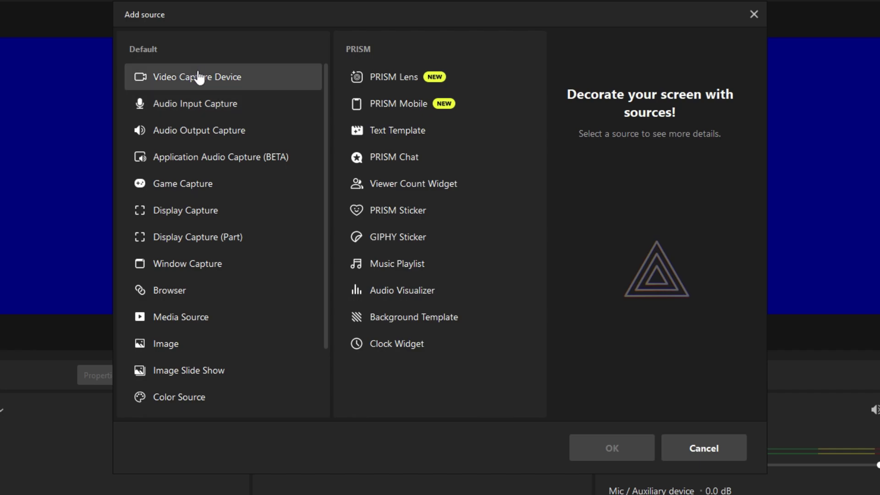
# Add a new visible Video Capture Device source with the default name in PRISM Live Studio, using Streaming Webcam as its device
pyautogui.click(606, 436)
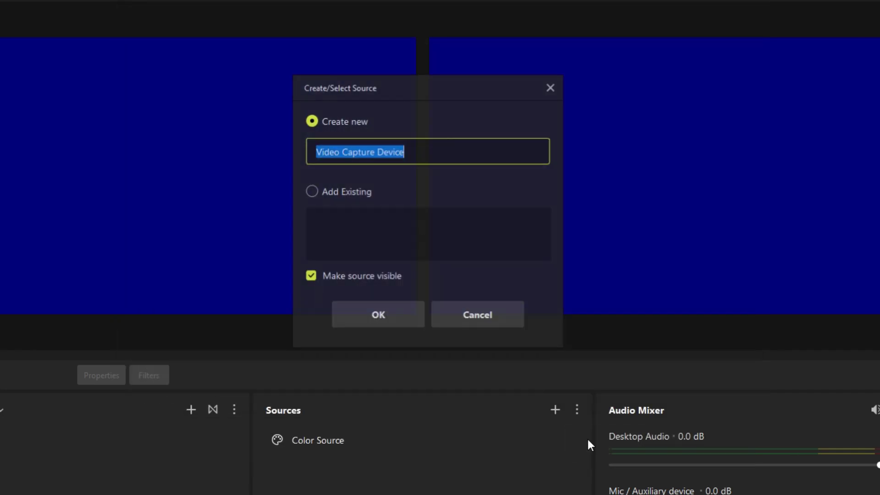
pyautogui.click(394, 314)
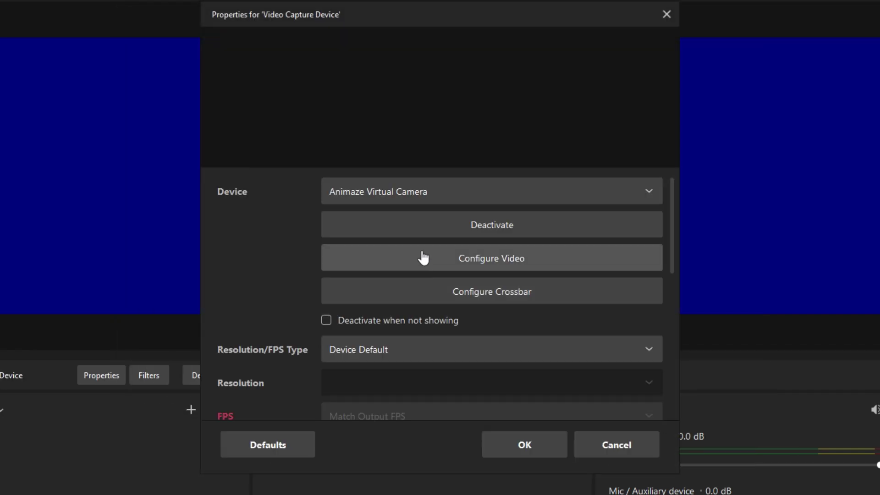
pyautogui.click(448, 191)
pyautogui.click(374, 246)
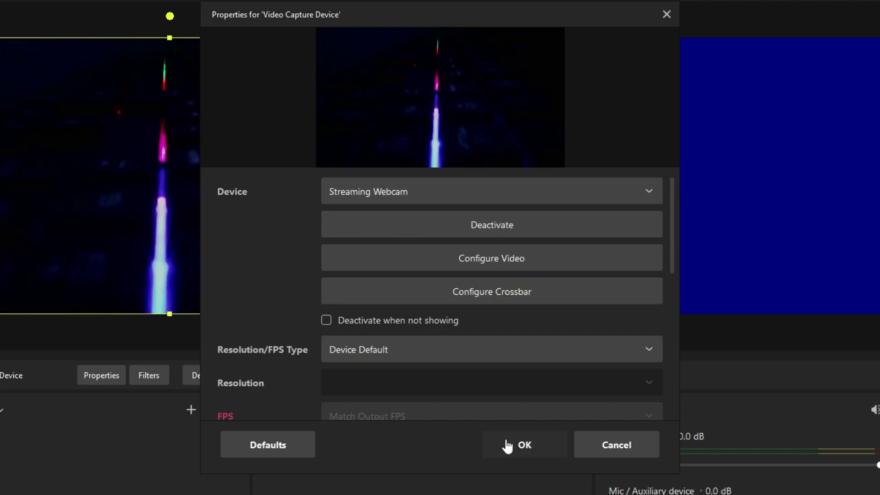
pyautogui.click(506, 445)
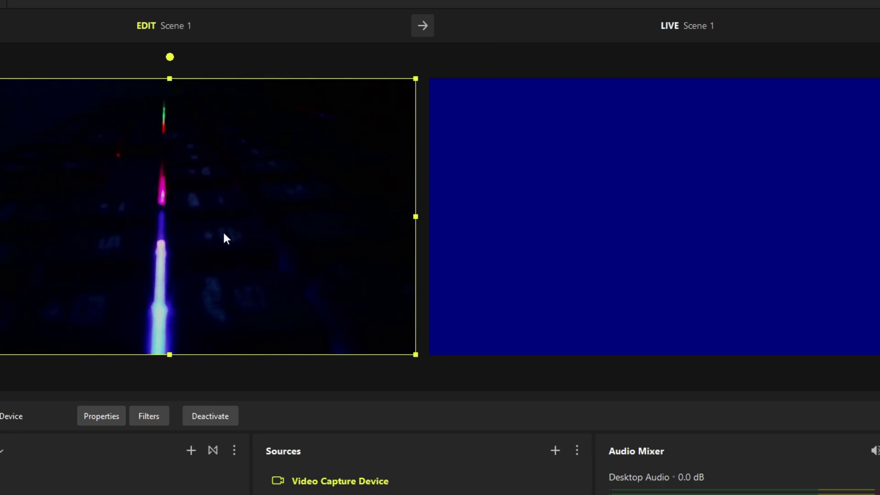
# Send the edited Scene 1 to the live output and switch to Chrome to check the OmeTV camera preview
pyautogui.click(422, 26)
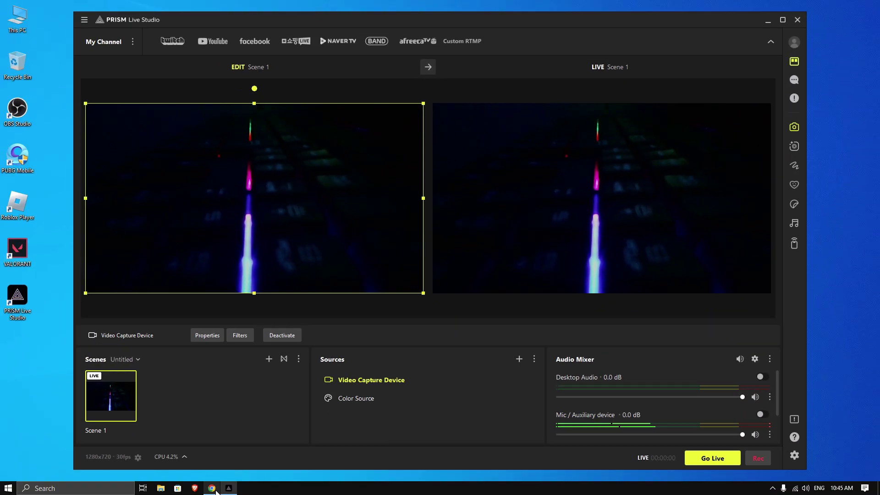
pyautogui.click(212, 488)
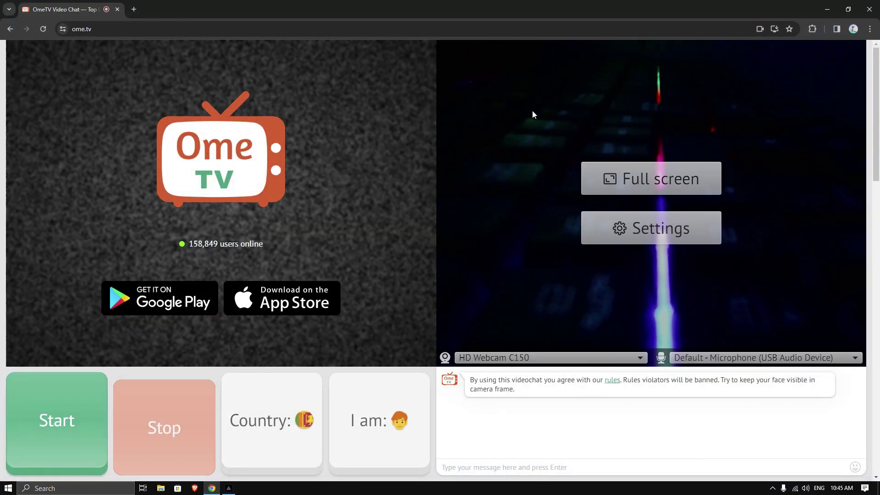